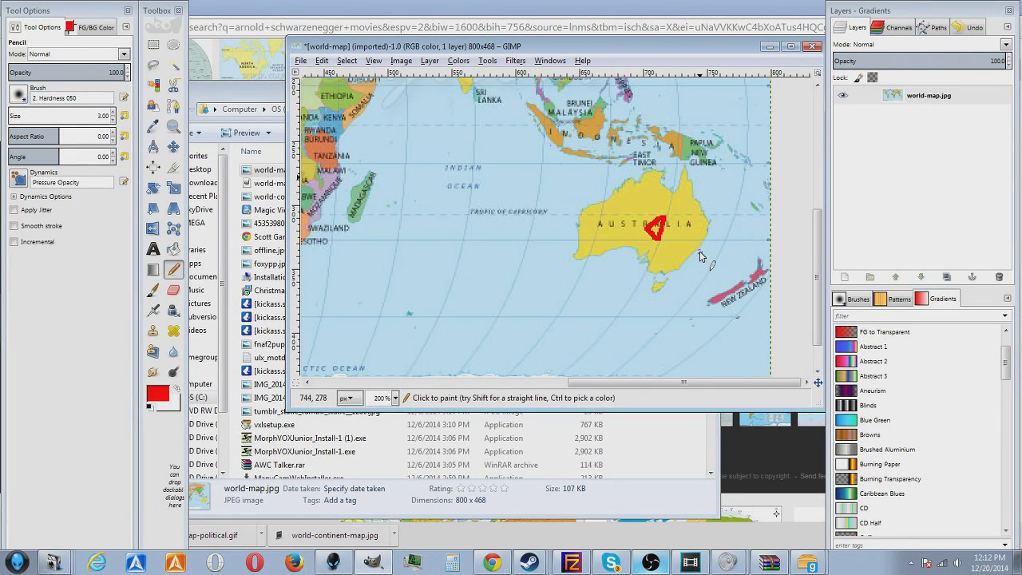
# - Zoom in on Australia and pencil a small red triangle over its centre
pyautogui.scroll(2, 700, 244)
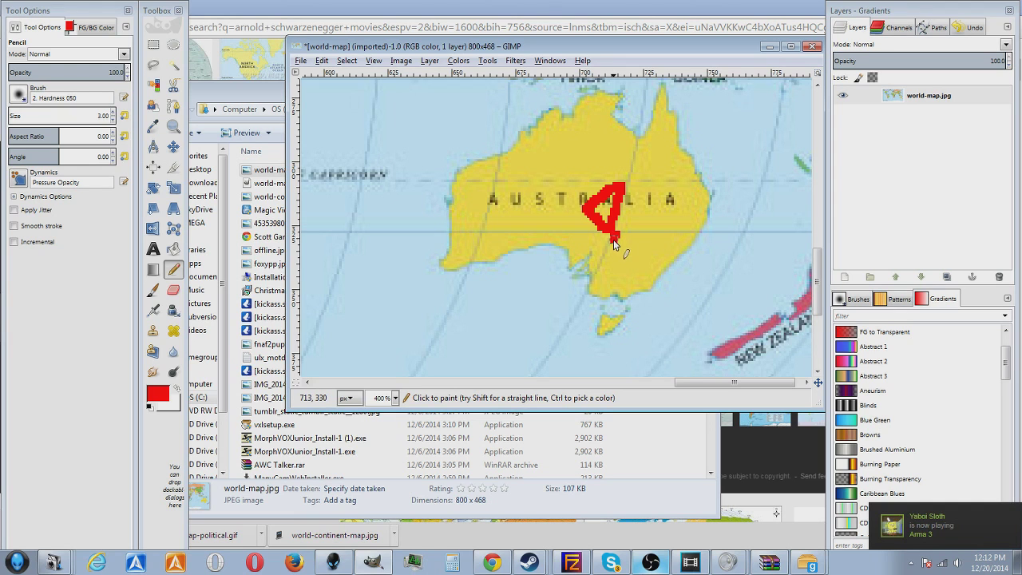
pyautogui.moveTo(607, 254); pyautogui.dragTo(612, 269)
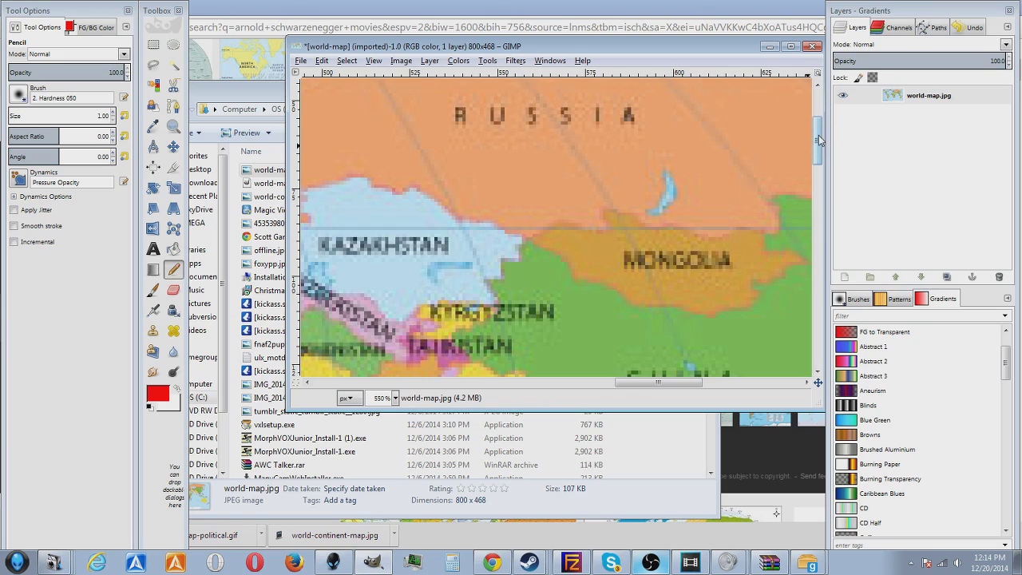
# - Zoom closer on Russia and pencil a red triangle outline over western Russia
pyautogui.press('+')
pyautogui.scroll(-1, 818, 120)
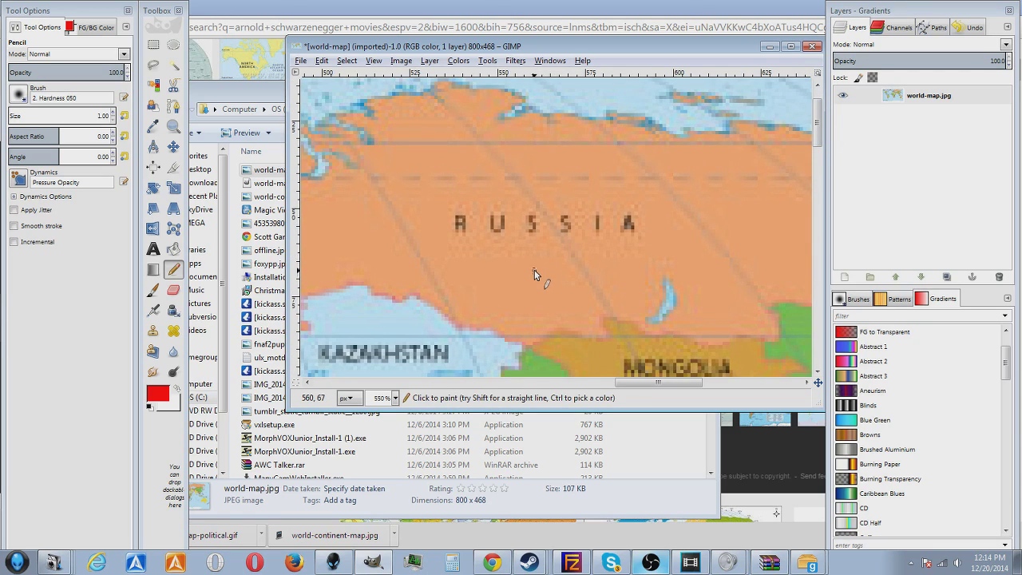
pyautogui.moveTo(523, 284)
pyautogui.mouseDown()
pyautogui.moveTo(540, 283)
pyautogui.moveTo(538, 247)
pyautogui.moveTo(512, 285)
pyautogui.mouseUp()
pyautogui.moveTo(730, 194)
pyautogui.mouseDown()
pyautogui.moveTo(730, 222)
pyautogui.moveTo(698, 206)
pyautogui.mouseUp()
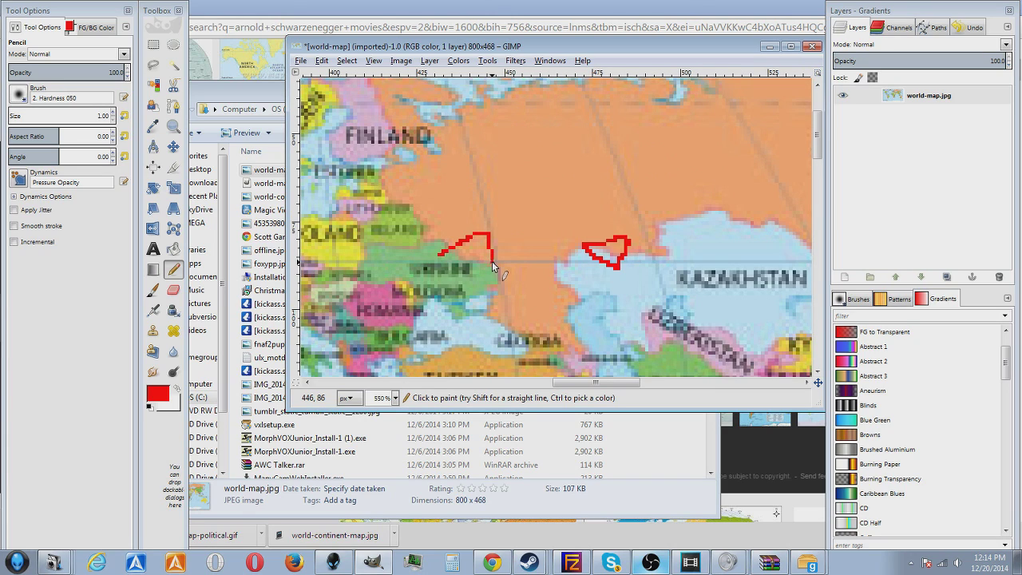
pyautogui.moveTo(493, 263); pyautogui.dragTo(431, 258)
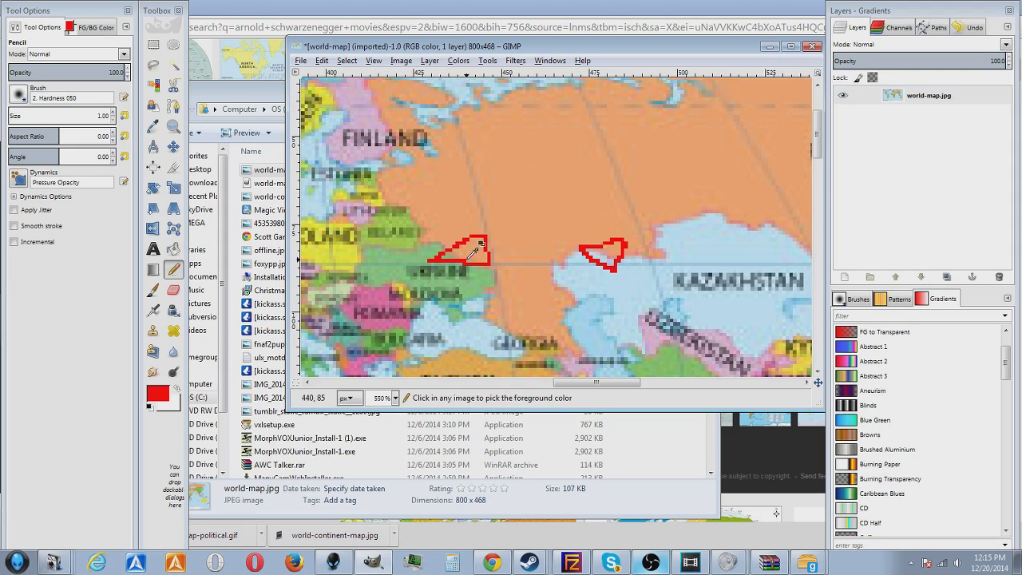
# - Pencil another red triangle in northern Russia, then zoom out to the whole map
pyautogui.scroll(-1, 477, 231)
pyautogui.moveTo(488, 177)
pyautogui.mouseDown()
pyautogui.moveTo(541, 199)
pyautogui.moveTo(541, 172)
pyautogui.moveTo(489, 177)
pyautogui.mouseUp()
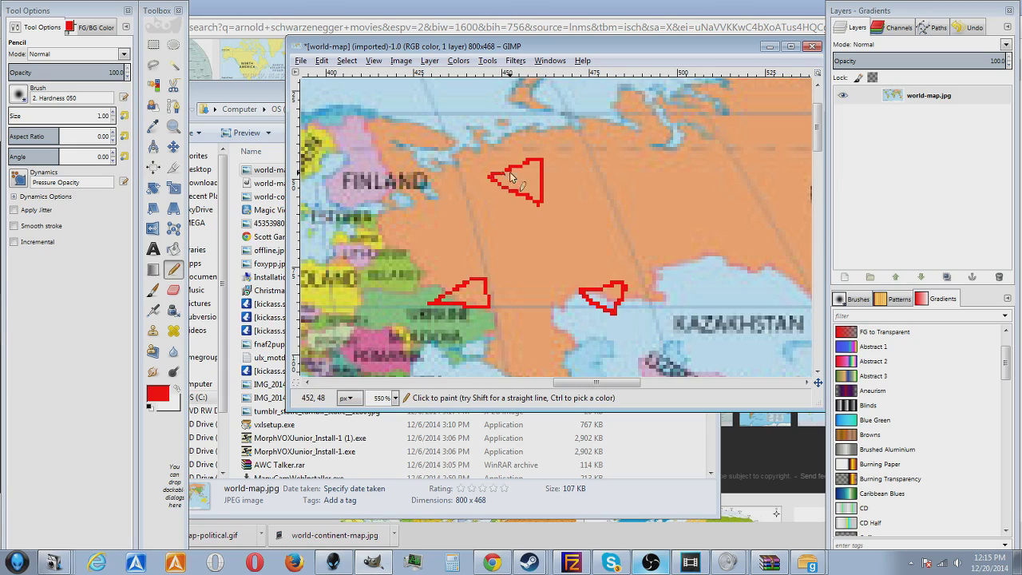
pyautogui.moveTo(604, 172); pyautogui.dragTo(614, 219)
pyautogui.moveTo(653, 191); pyautogui.dragTo(603, 170)
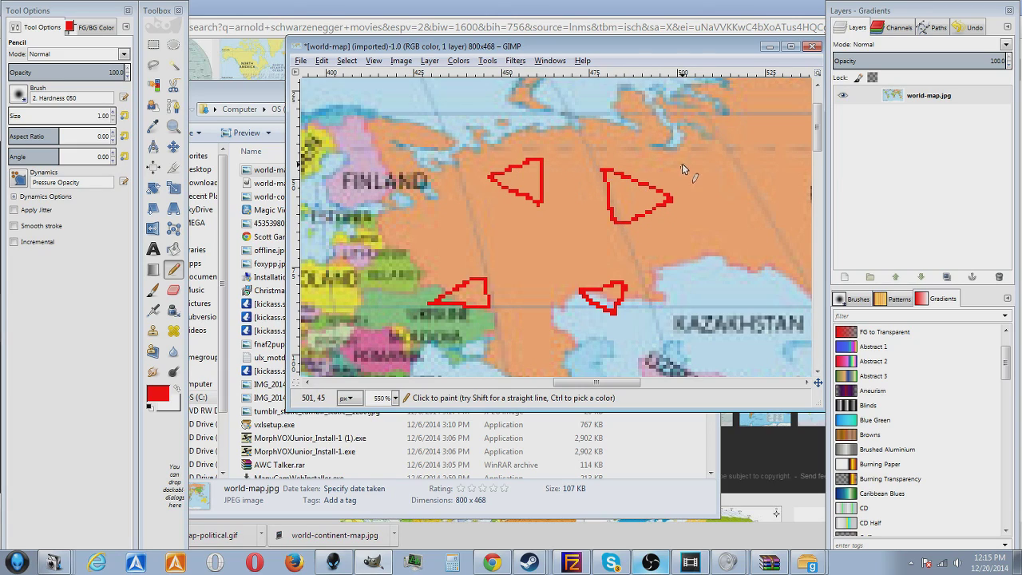
pyautogui.press('-')
pyautogui.press('-')
pyautogui.press('-')
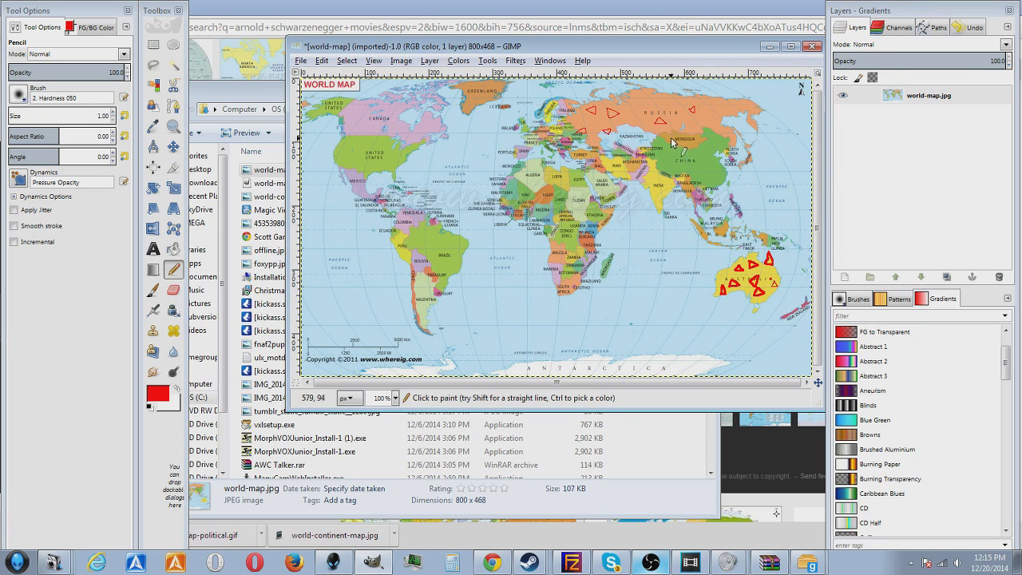
# - Pencil two more small red triangles over upper Russia and one near South America
pyautogui.moveTo(696, 125)
pyautogui.mouseDown()
pyautogui.moveTo(722, 120)
pyautogui.moveTo(703, 117)
pyautogui.mouseUp()
pyautogui.moveTo(640, 96)
pyautogui.mouseDown()
pyautogui.moveTo(668, 104)
pyautogui.moveTo(644, 110)
pyautogui.moveTo(643, 94)
pyautogui.mouseUp()
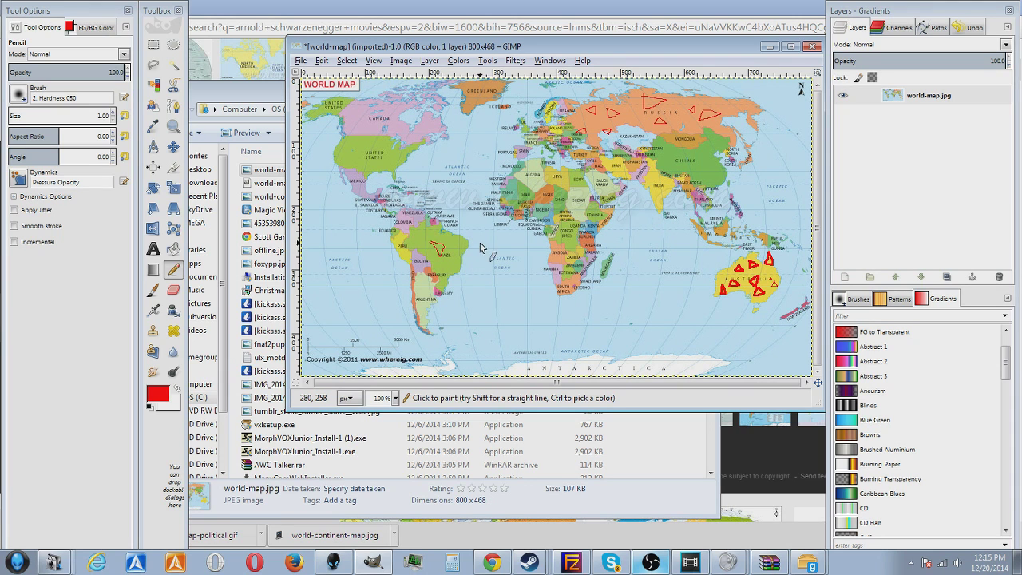
pyautogui.moveTo(472, 333)
pyautogui.mouseDown()
pyautogui.moveTo(508, 342)
pyautogui.moveTo(491, 316)
pyautogui.moveTo(476, 329)
pyautogui.mouseUp()
# - Pencil a red mark over Central America and another triangle, then return to 100% zoom
pyautogui.keyDown('ctrl'); pyautogui.scroll(5, 533, 164); pyautogui.keyUp('ctrl')
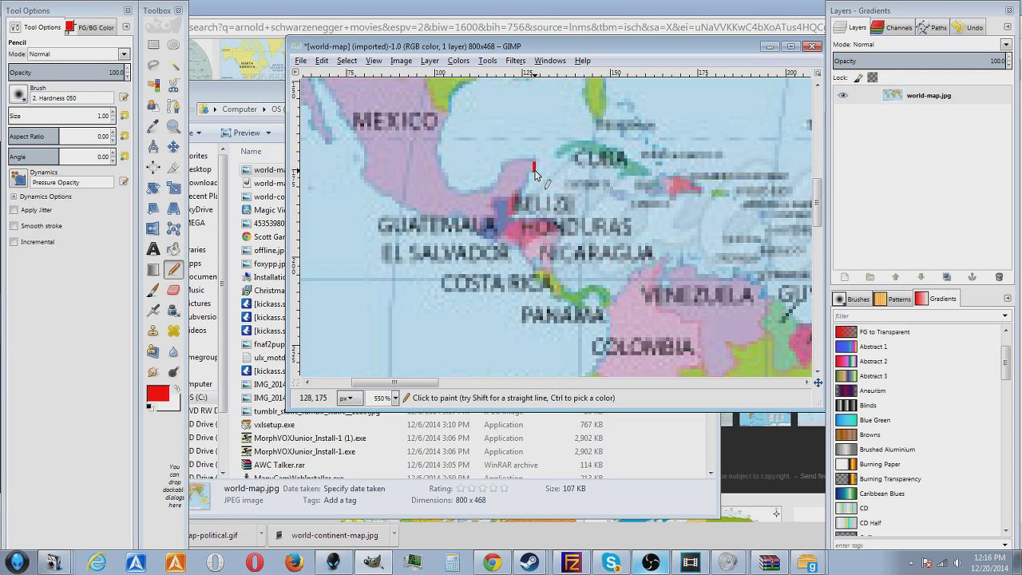
pyautogui.moveTo(533, 169); pyautogui.dragTo(515, 165)
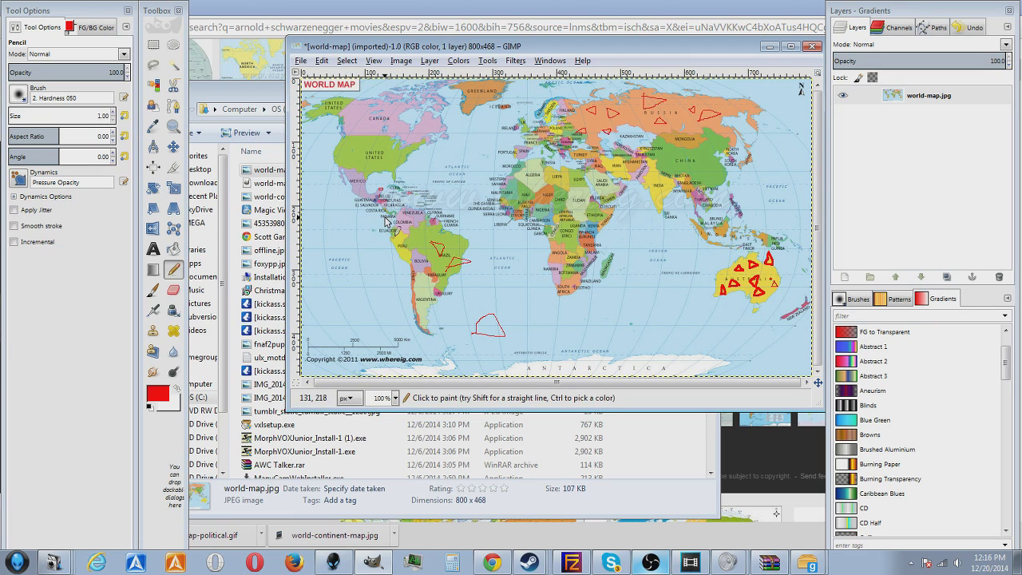
pyautogui.keyDown('ctrl'); pyautogui.scroll(2, 386, 182); pyautogui.keyUp('ctrl')
pyautogui.keyDown('ctrl'); pyautogui.scroll(7, 387, 182); pyautogui.keyUp('ctrl')
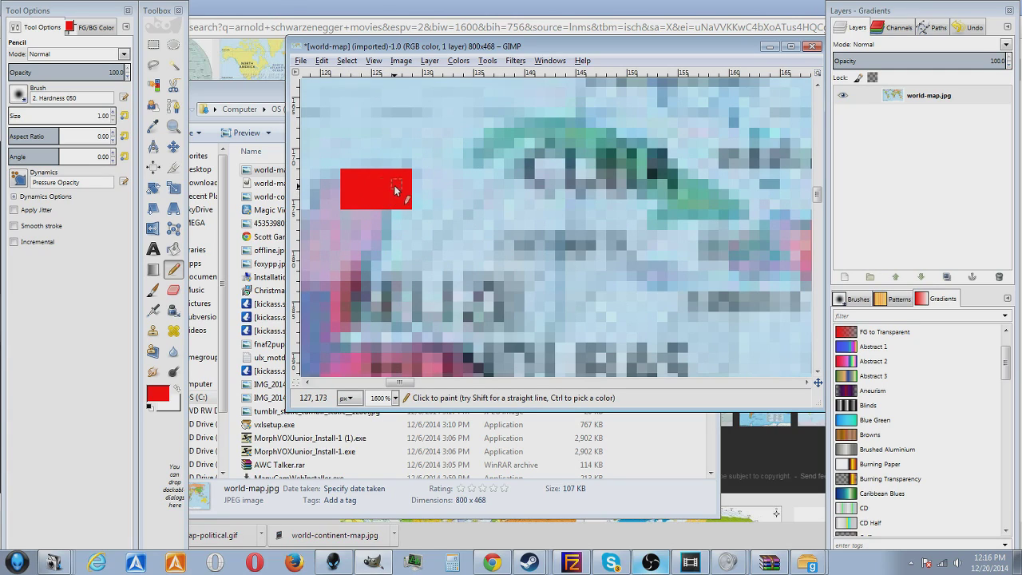
pyautogui.moveTo(399, 382); pyautogui.dragTo(382, 382)
pyautogui.press('1')
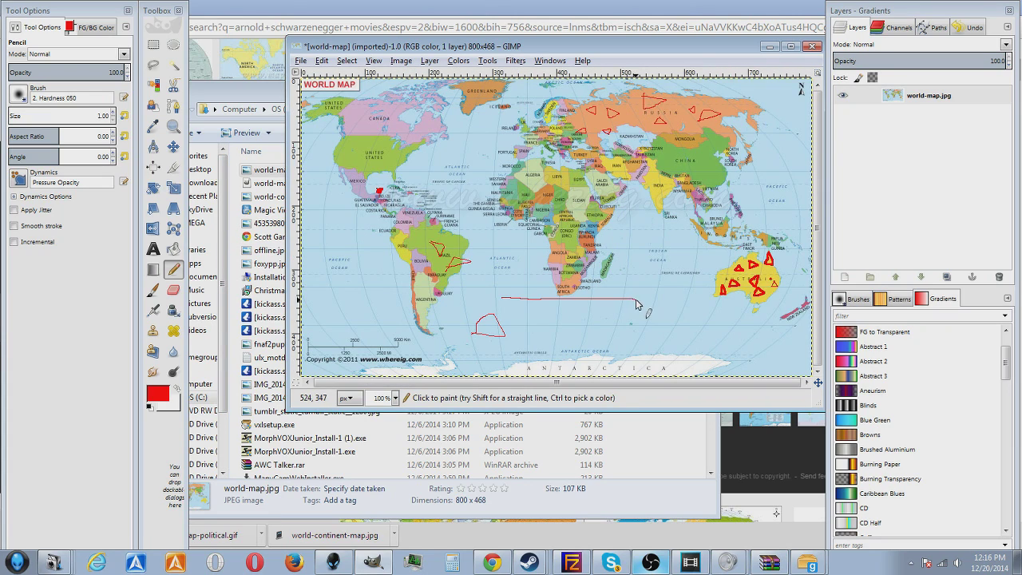
# - Outline a rough straight-edged red triangle over Africa
pyautogui.keyDown('shift'); pyautogui.click(576, 203); pyautogui.keyUp('shift')
pyautogui.keyDown('shift'); pyautogui.click(562, 189); pyautogui.keyUp('shift')
pyautogui.keyDown('shift'); pyautogui.click(540, 200); pyautogui.keyUp('shift')
pyautogui.moveTo(540, 200)
pyautogui.mouseDown()
pyautogui.moveTo(522, 214)
pyautogui.moveTo(498, 297)
pyautogui.mouseUp()
# - Undo it and pencil a new red triangle across southern Africa toward Madagascar
pyautogui.hotkey('ctrl', 'z')
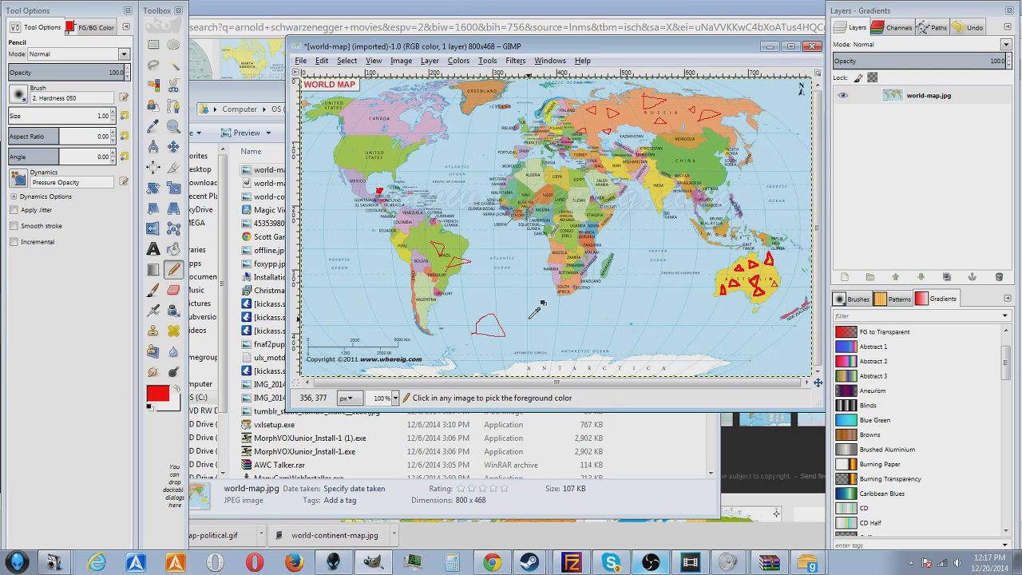
pyautogui.moveTo(506, 298); pyautogui.dragTo(541, 297)
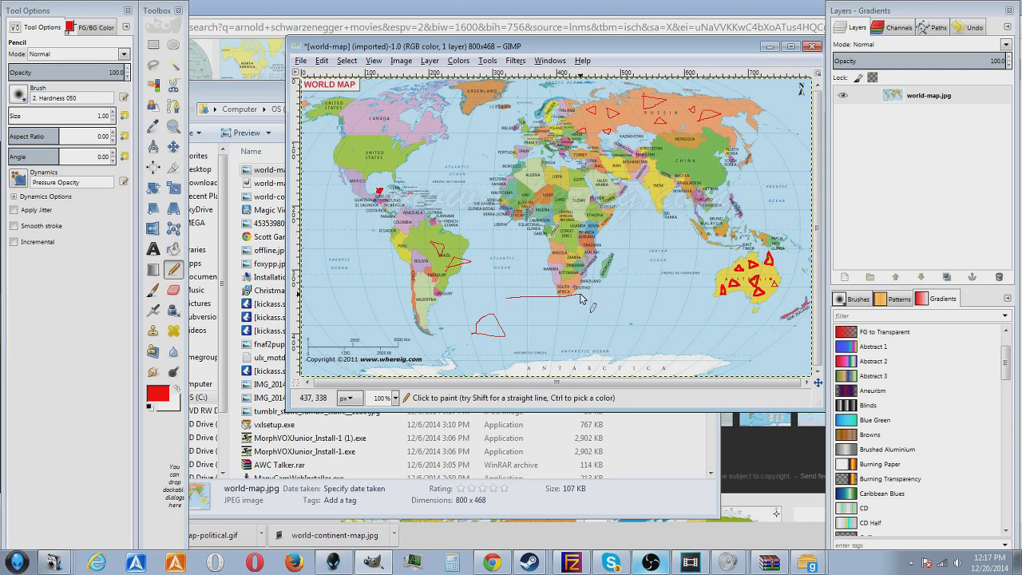
pyautogui.moveTo(581, 296)
pyautogui.mouseDown()
pyautogui.moveTo(663, 292)
pyautogui.moveTo(563, 225)
pyautogui.moveTo(517, 298)
pyautogui.mouseUp()
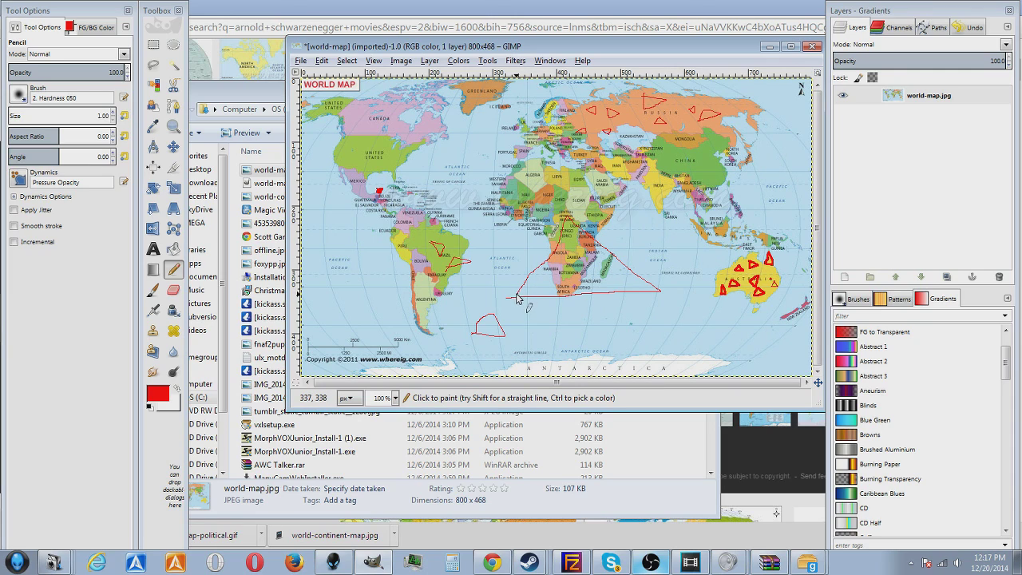